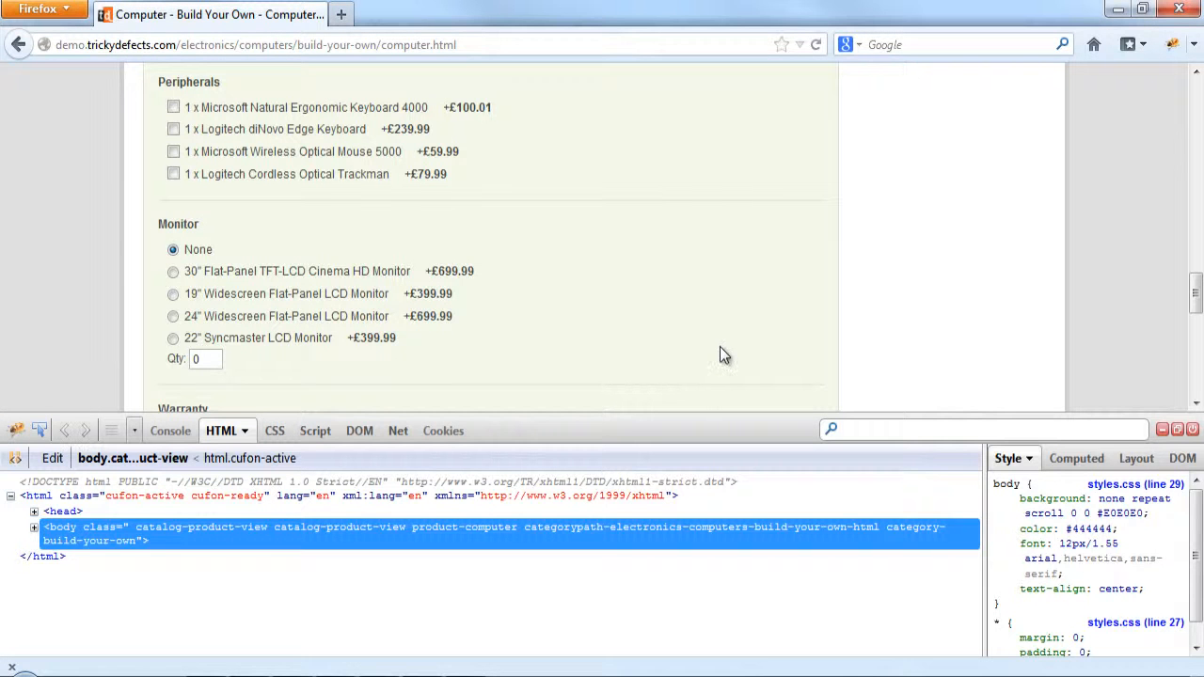
Inspect the first Peripherals checkbox with Firebug and copy its id value bundle-option-5-11
{"action": "right_click", "coordinate": [174, 107]}
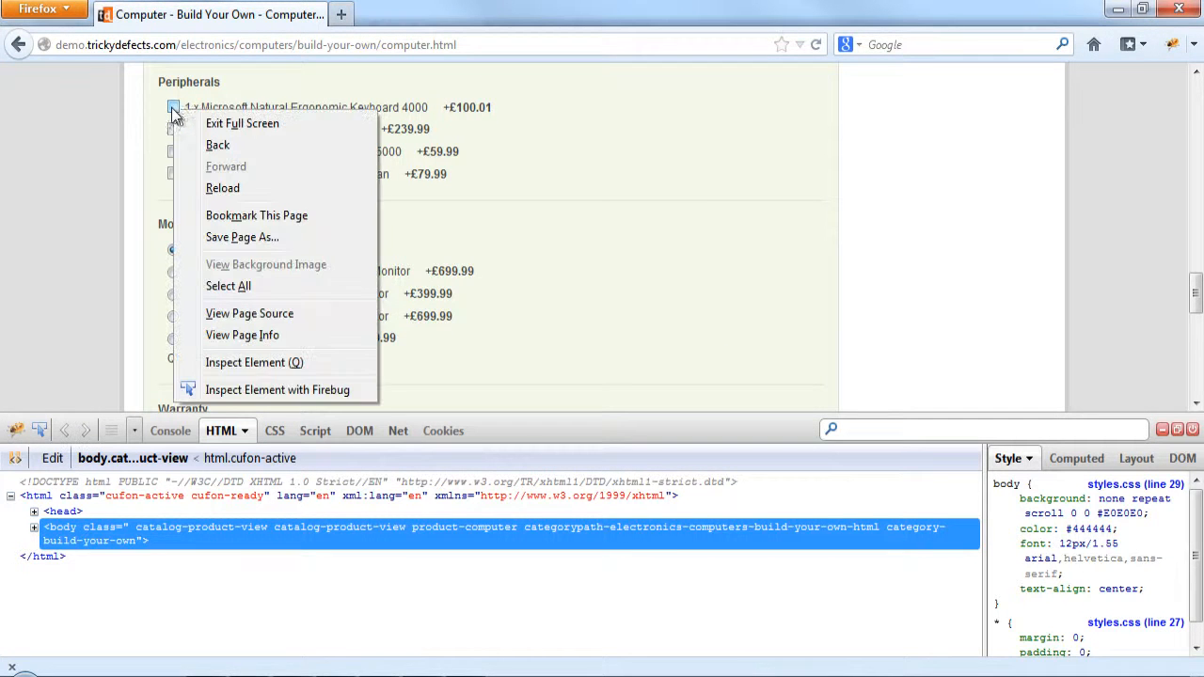
{"action": "left_click", "coordinate": [278, 389]}
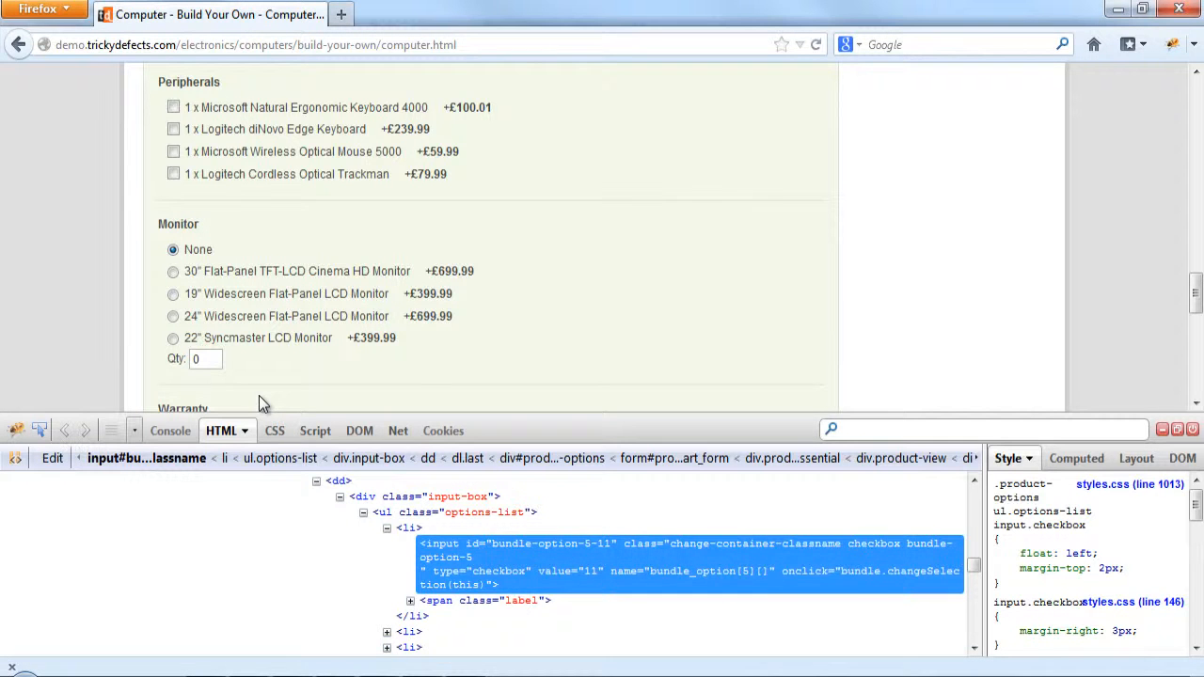
{"action": "double_click", "coordinate": [532, 544]}
{"action": "right_click", "coordinate": [531, 544]}
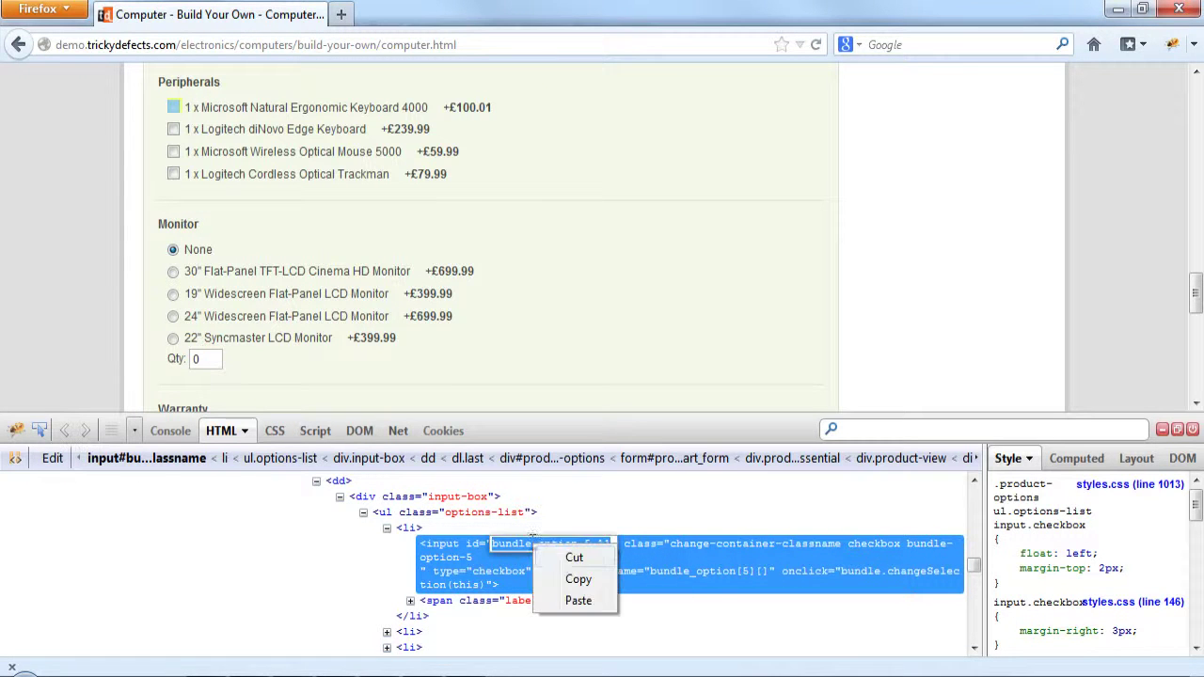
{"action": "left_click", "coordinate": [578, 579]}
Write var checkbox1 = driver.FindElement(By.Id("bundle-option-5-11")), checkbox1.Click() and Assert.IsTrue(checkbox1.Selected)
{"action": "key", "text": "alt+Tab"}
{"action": "type", "text": "var checkbox1 = "}
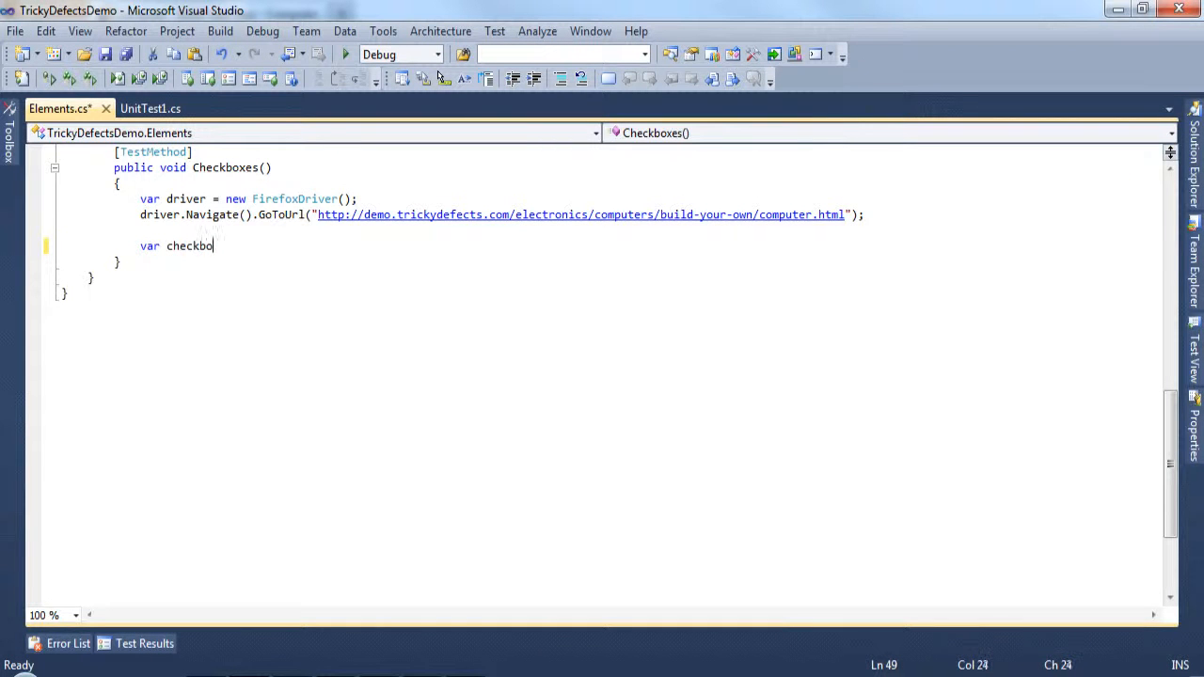
{"action": "type", "text": "driver.fin"}
{"action": "key", "text": "Tab"}
{"action": "type", "text": "(By."}
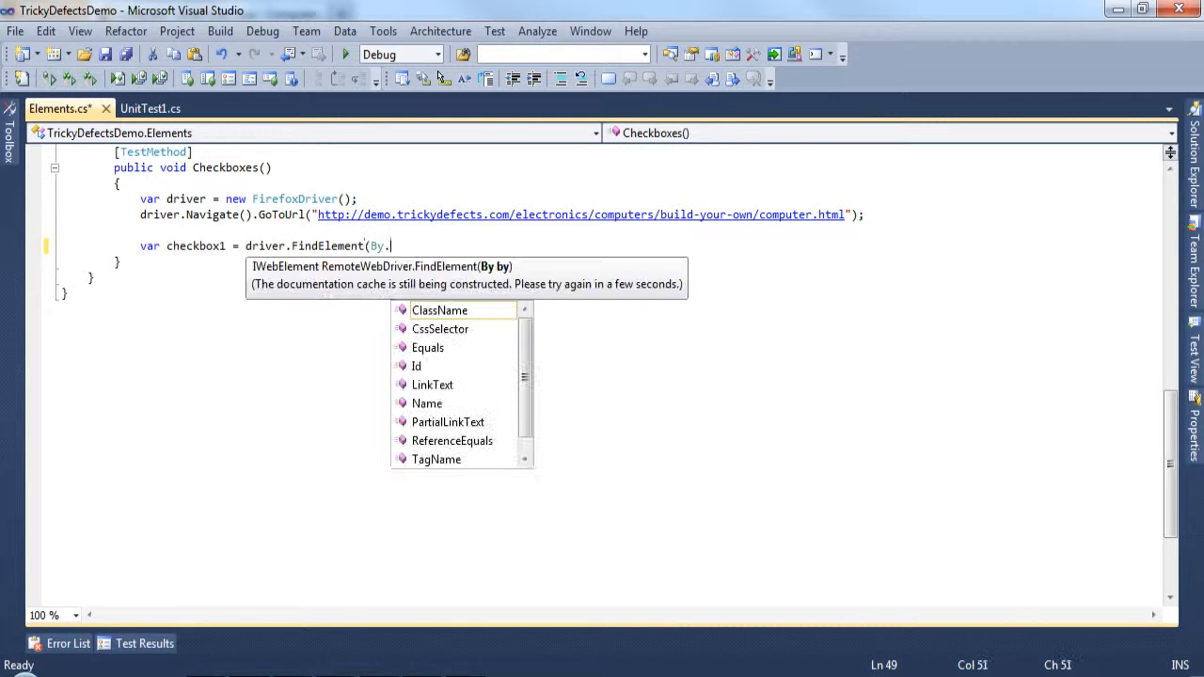
{"action": "type", "text": "Id(\"bundle-option-5-11"}
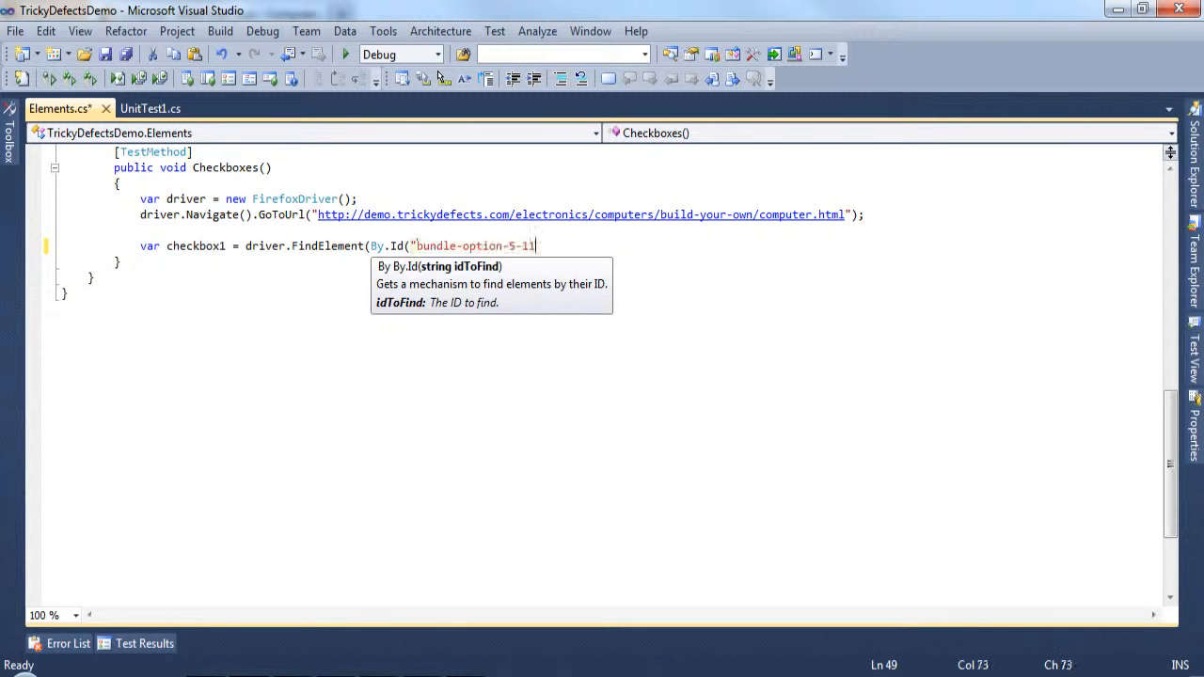
{"action": "type", "text": "\"));"}
{"action": "key", "text": "Return"}
{"action": "type", "text": "checkbox1.Cli"}
{"action": "key", "text": "Tab"}
{"action": "type", "text": "("}
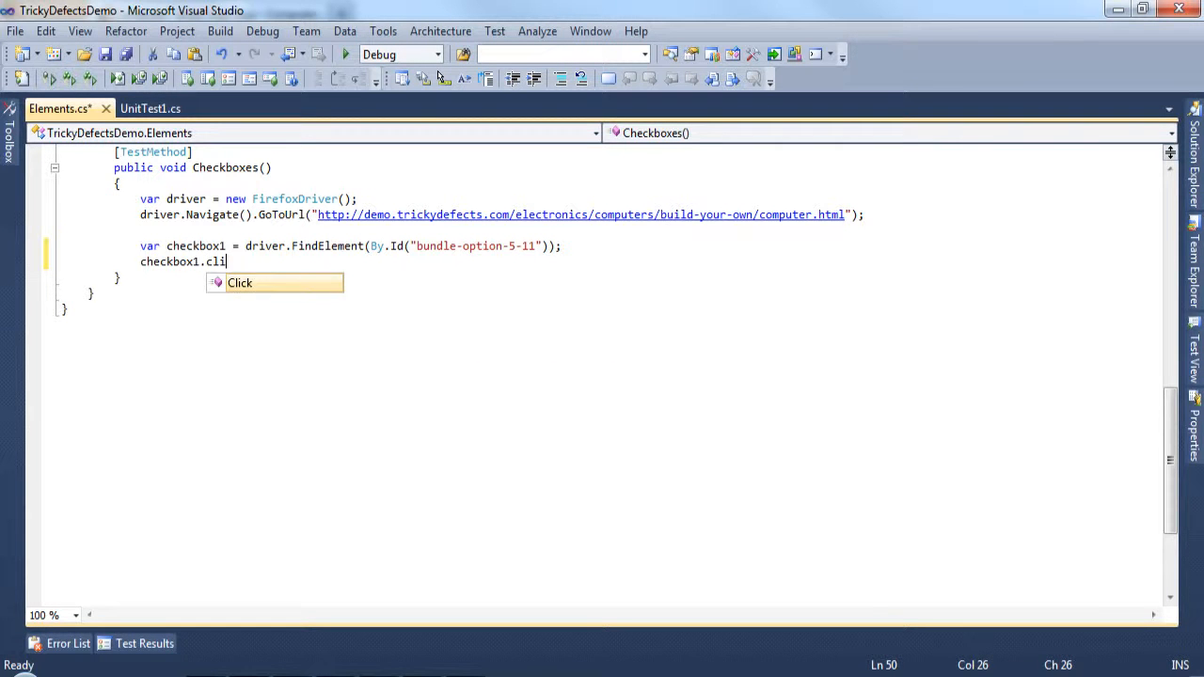
{"action": "type", "text": ");"}
{"action": "key", "text": "Return"}
{"action": "type", "text": "Assert.isTrue(che"}
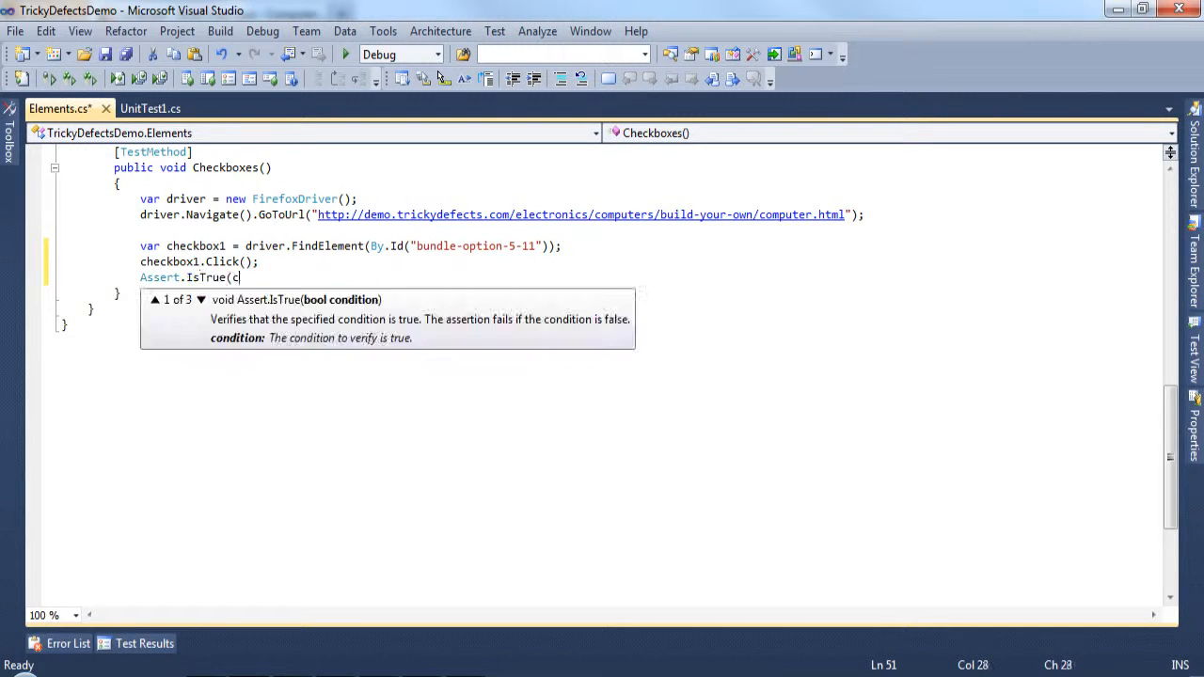
{"action": "type", "text": "ckbox1.sel"}
{"action": "key", "text": "Tab"}
{"action": "type", "text": ");"}
Refresh Test View and run the Checkboxes test, which ticks the keyboard checkbox in Firefox
{"action": "key", "text": "ctrl+s"}
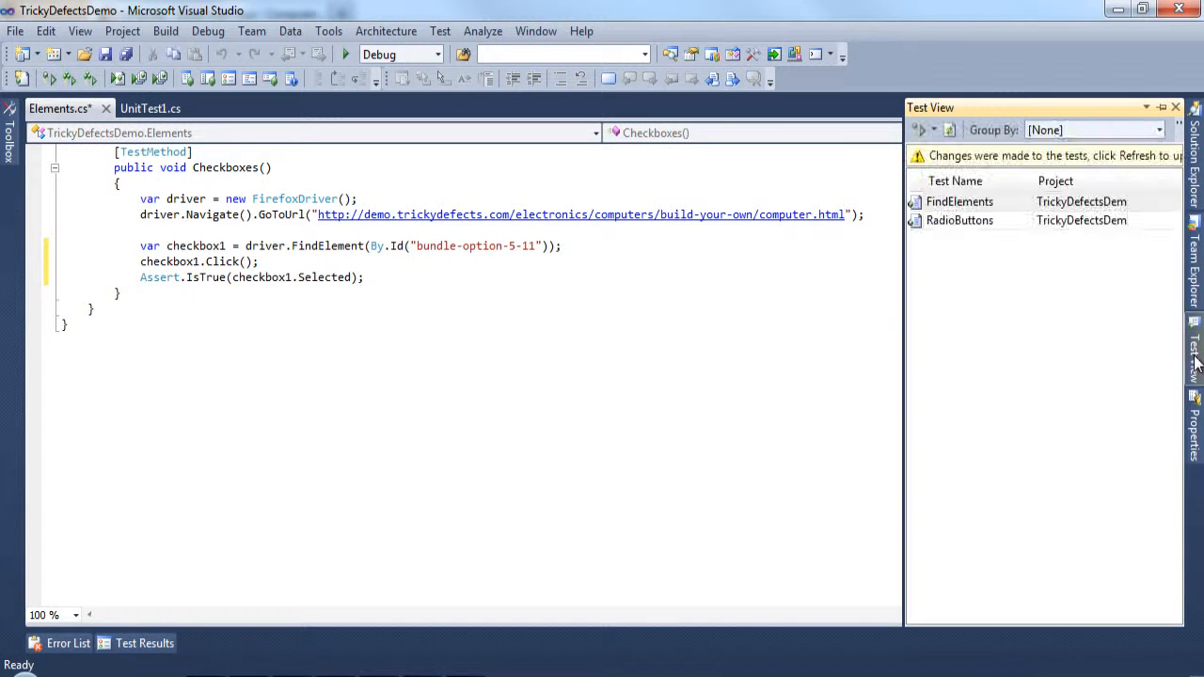
{"action": "left_click", "coordinate": [952, 132]}
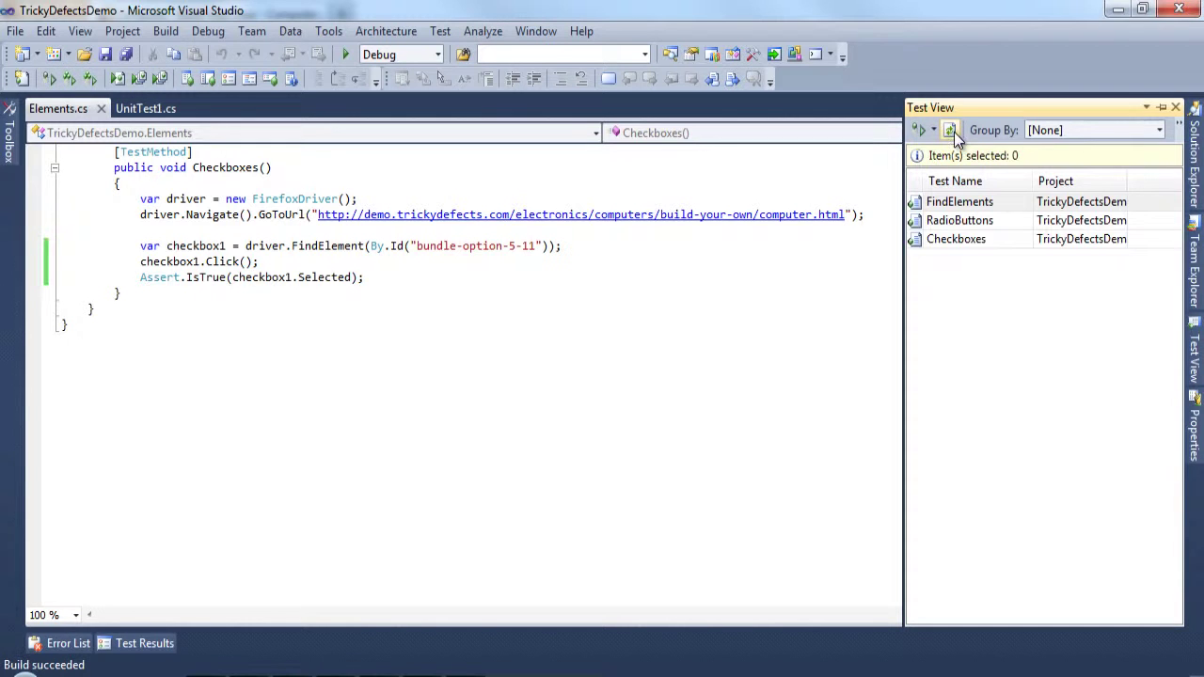
{"action": "left_click", "coordinate": [955, 239]}
{"action": "right_click", "coordinate": [956, 243]}
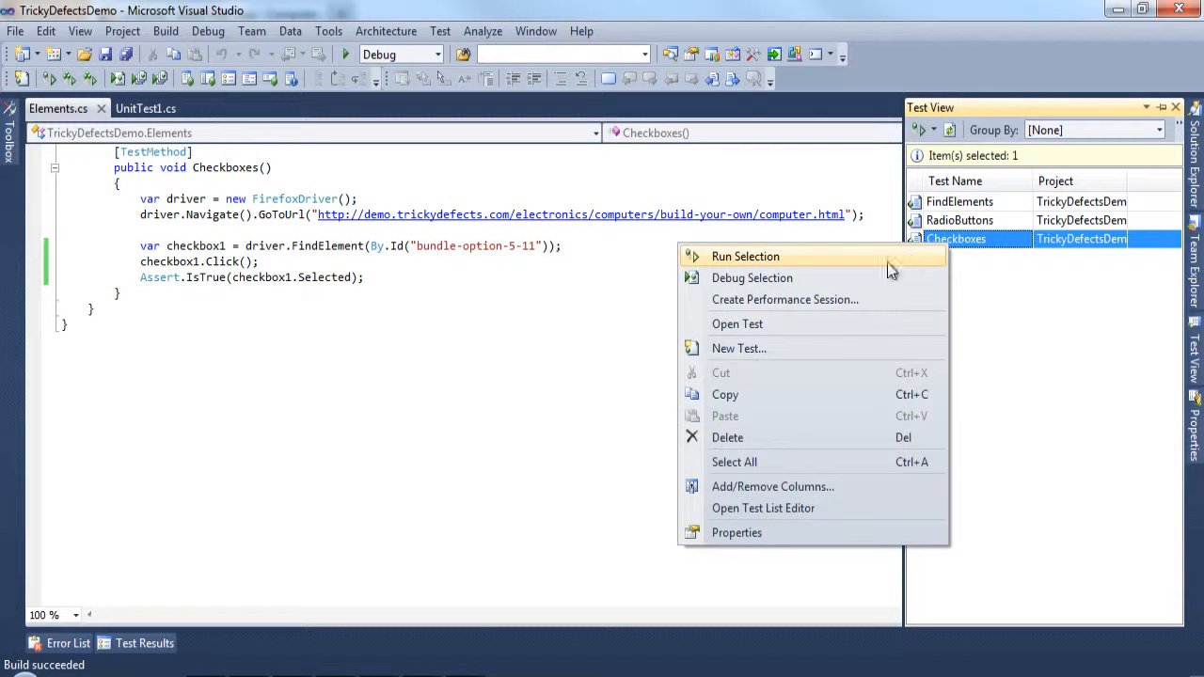
{"action": "left_click", "coordinate": [745, 256]}
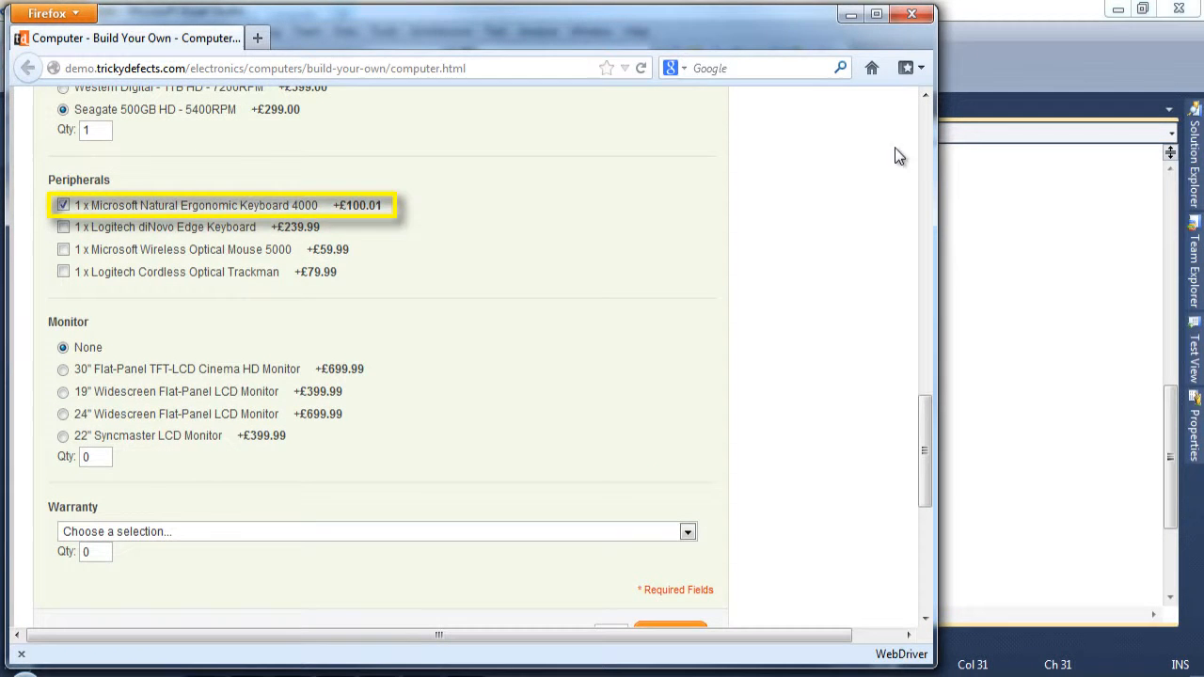
Add var checkboxes = driver.FindElements(By.Name(...)) using the name bundle_option[5][] copied from Firebug
{"action": "left_click", "coordinate": [920, 17]}
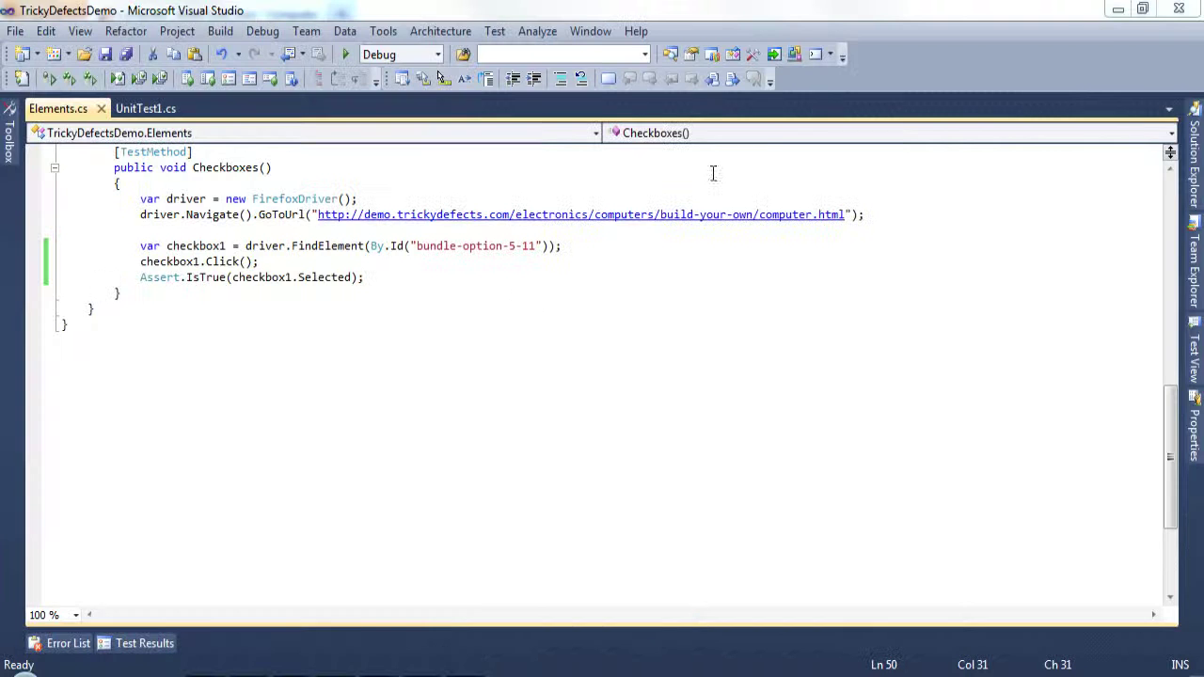
{"action": "left_click", "coordinate": [522, 273]}
{"action": "key", "text": "Return"}
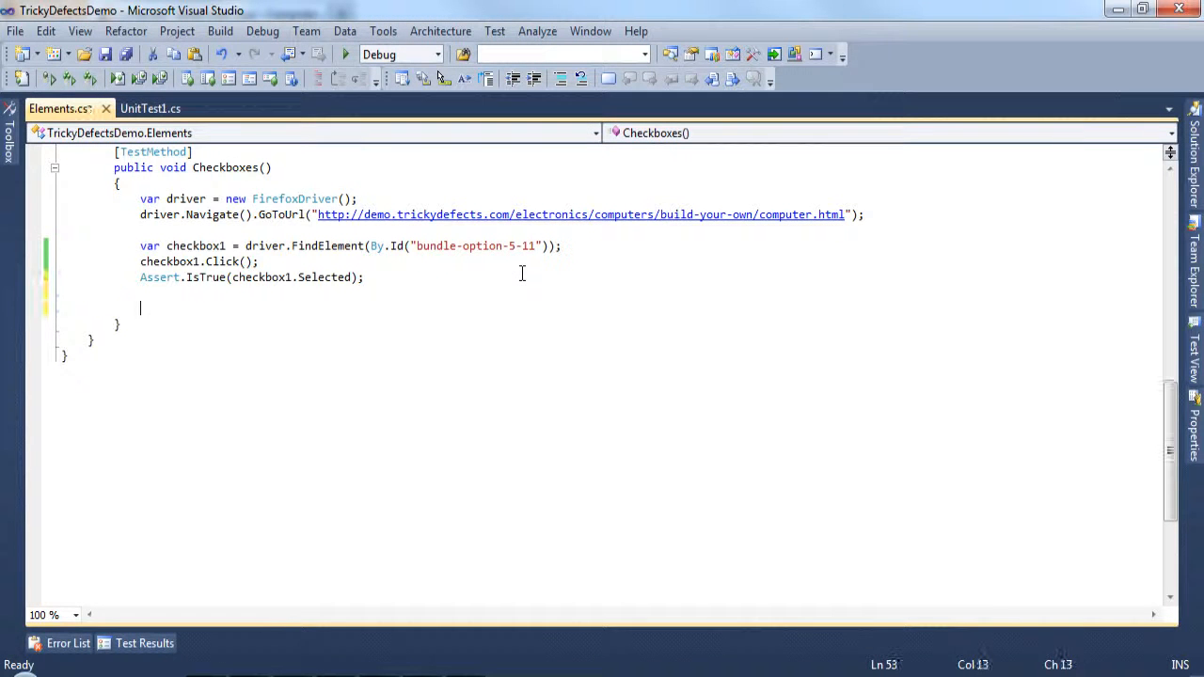
{"action": "key", "text": "Return"}
{"action": "type", "text": "var checkboxes = driver.FindElements(By"}
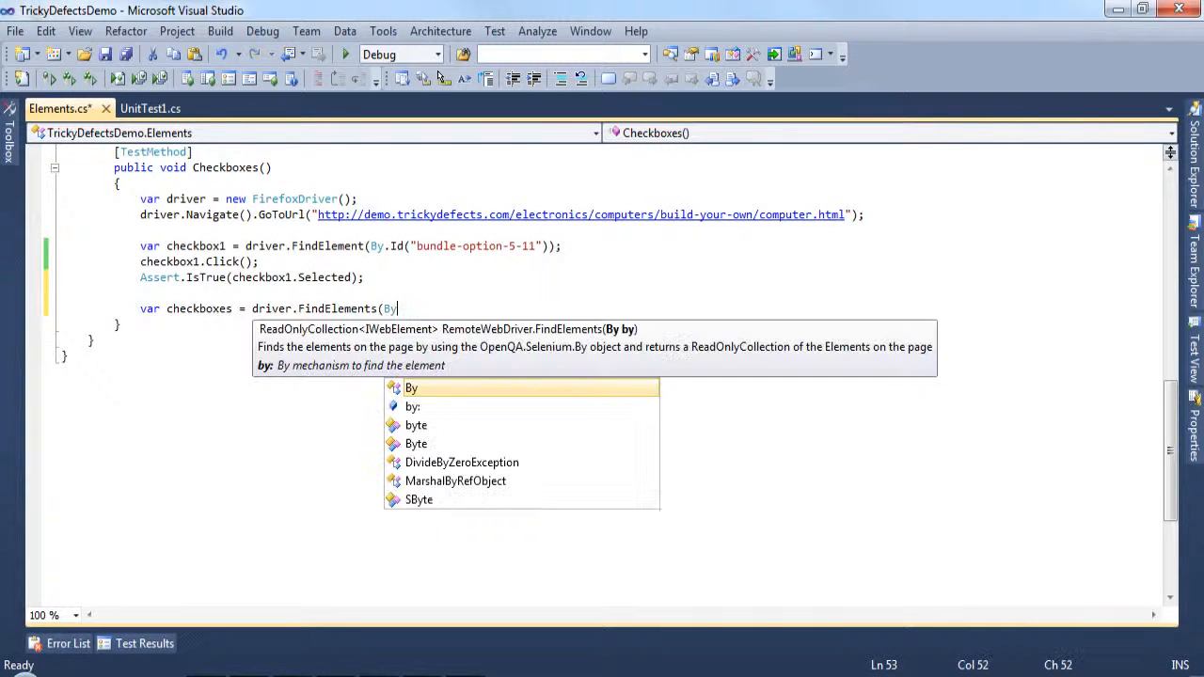
{"action": "type", "text": ".Name("}
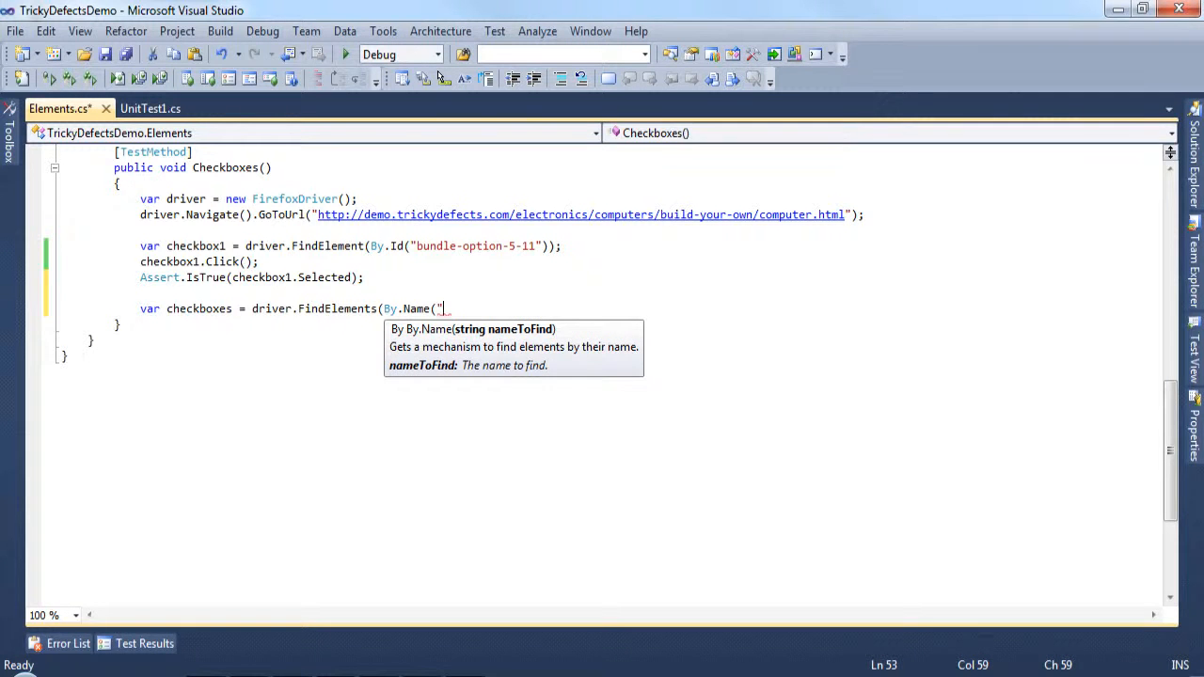
{"action": "key", "text": "alt+Tab"}
{"action": "double_click", "coordinate": [693, 571]}
{"action": "right_click", "coordinate": [693, 571]}
{"action": "left_click", "coordinate": [720, 602]}
{"action": "key", "text": "alt+Tab"}
{"action": "key", "text": "ctrl+v"}
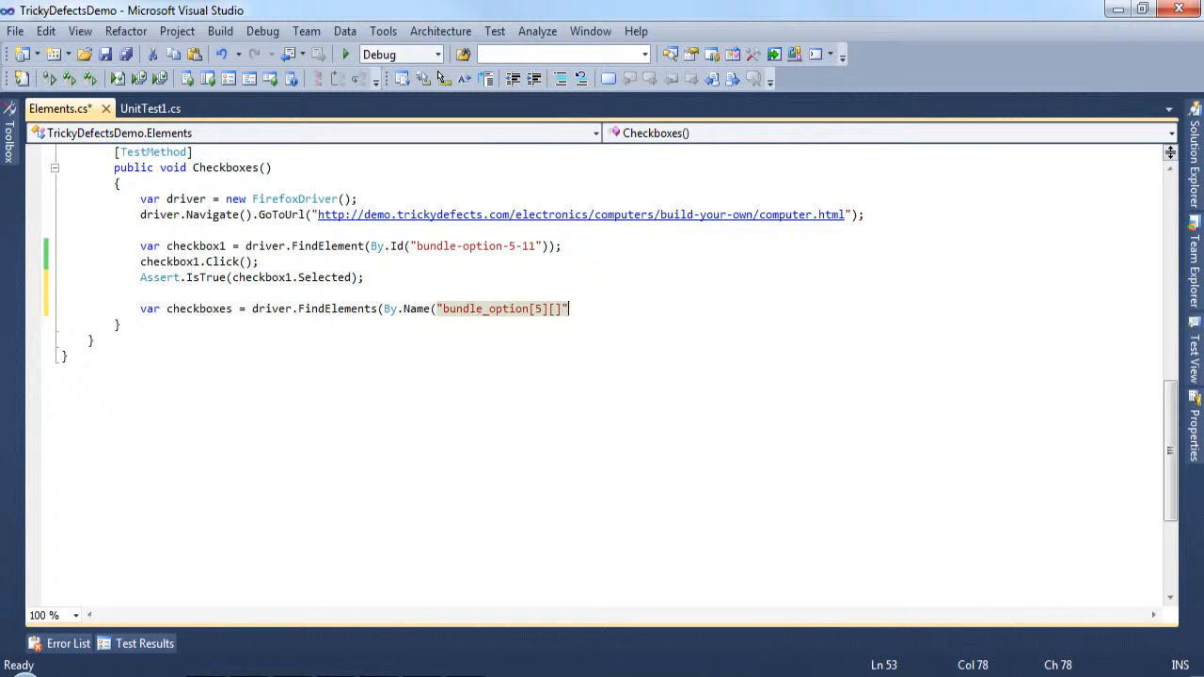
{"action": "type", "text": "\"));"}
Write a foreach loop over the checkboxes that clicks each one whose Selected is true
{"action": "key", "text": "Return"}
{"action": "type", "text": "foreach(var cb in checkboxes)"}
{"action": "key", "text": "Return"}
{"action": "type", "text": "{"}
{"action": "key", "text": "Return"}
{"action": "type", "text": "}"}
{"action": "key", "text": "Up"}
{"action": "type", "text": "if(cb.sel"}
{"action": "key", "text": "Tab"}
{"action": "type", "text": ")"}
{"action": "key", "text": "Return"}
{"action": "type", "text": "cb.cli"}
{"action": "key", "text": "Tab"}
{"action": "type", "text": "();"}
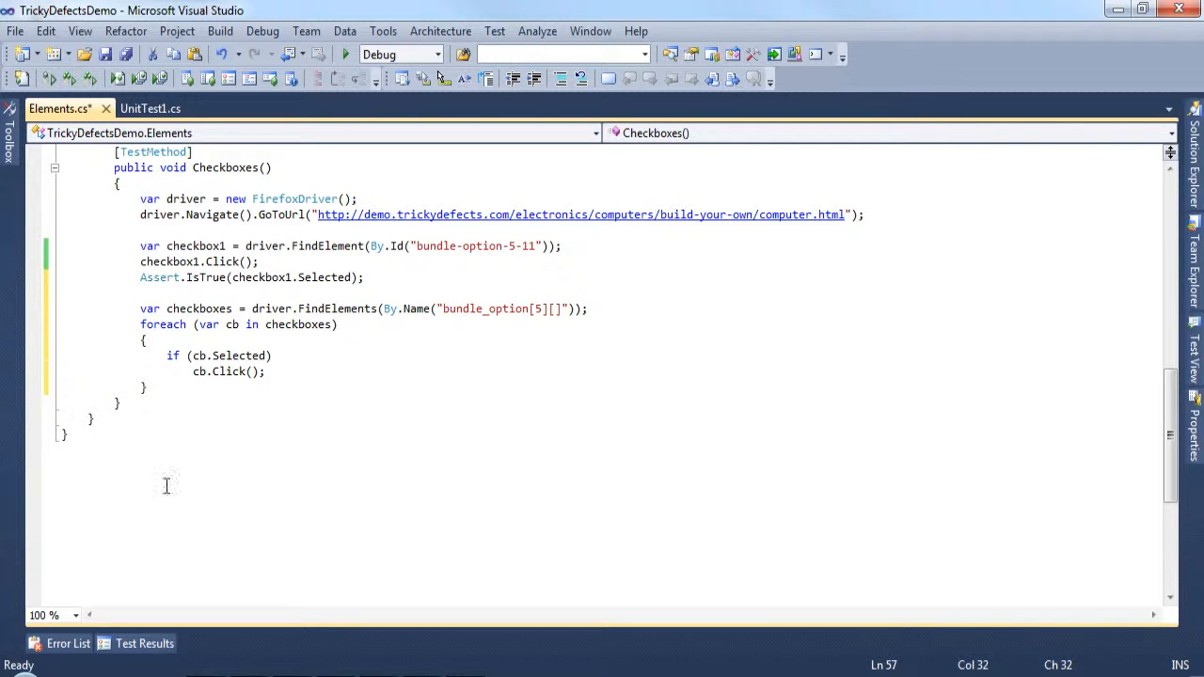
Set a breakpoint on the foreach loop and start Debug Selection for the Checkboxes test
{"action": "left_click", "coordinate": [35, 324]}
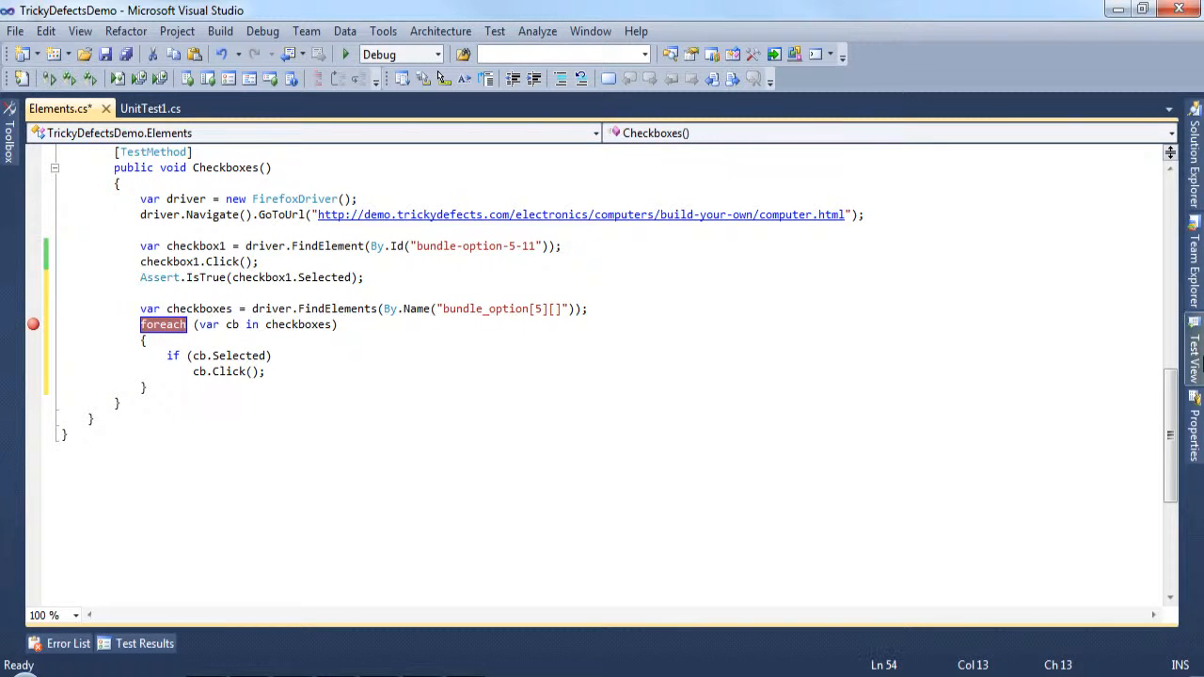
{"action": "left_click", "coordinate": [1194, 357]}
{"action": "right_click", "coordinate": [969, 245]}
{"action": "left_click", "coordinate": [743, 274]}
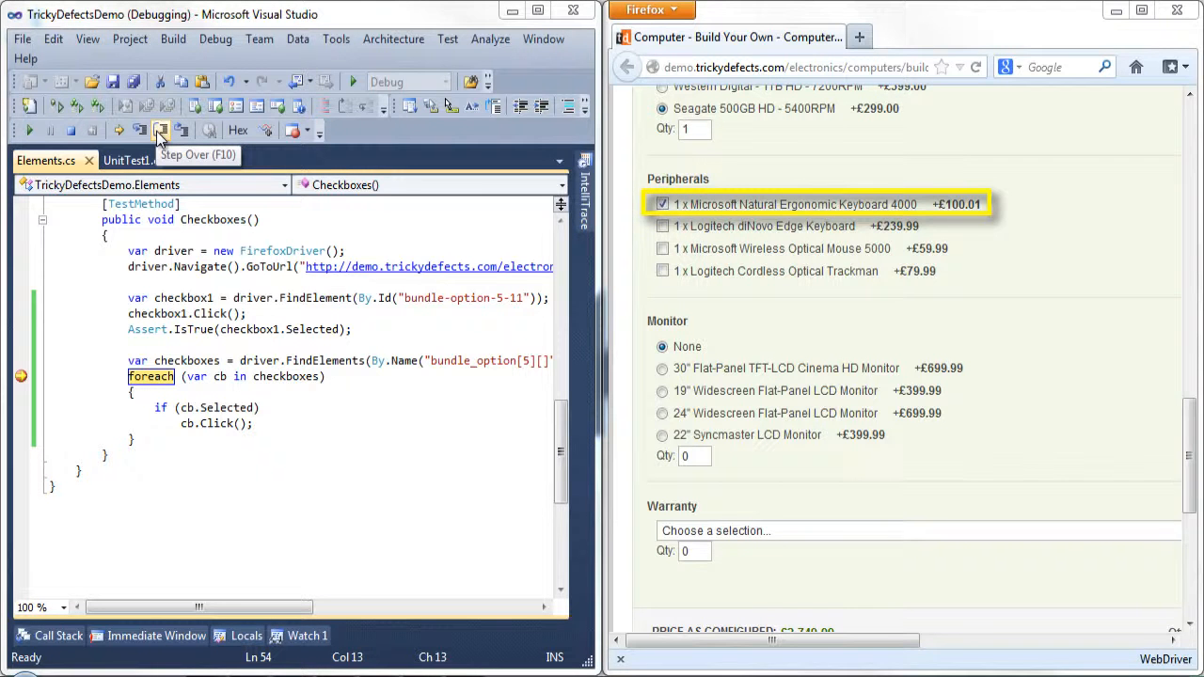
Step over through the loop until the keyboard checkbox is unticked in Firefox, then continue to finish
{"action": "left_click", "coordinate": [160, 131]}
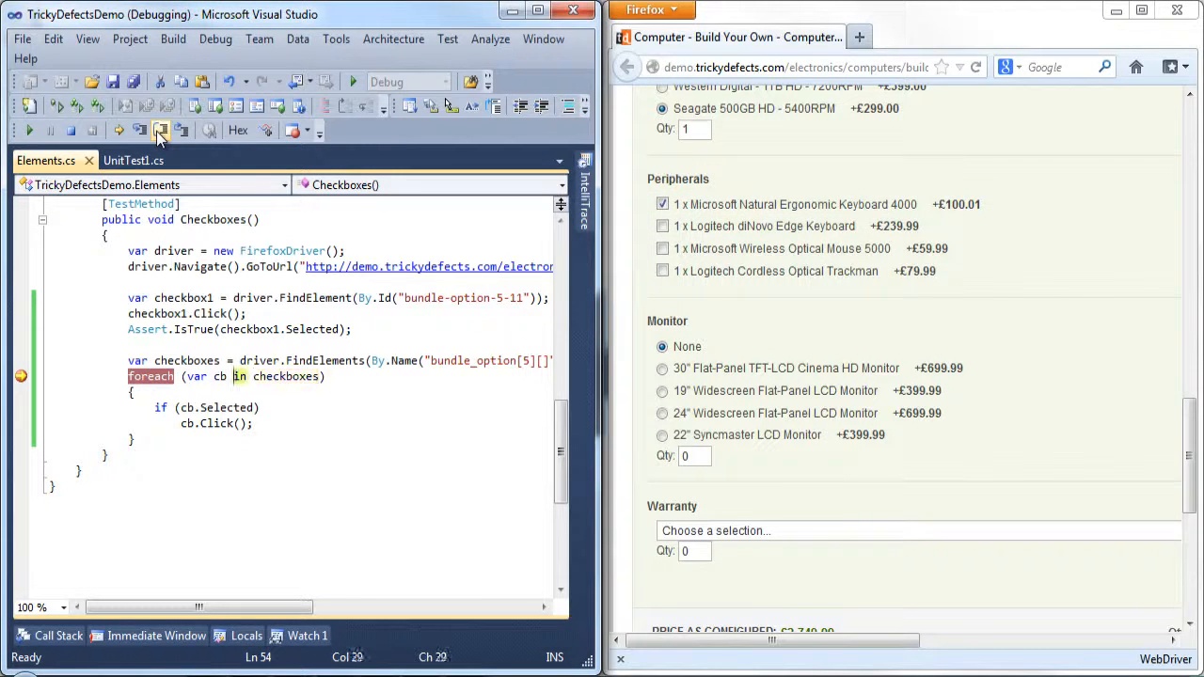
{"action": "left_click", "coordinate": [160, 131]}
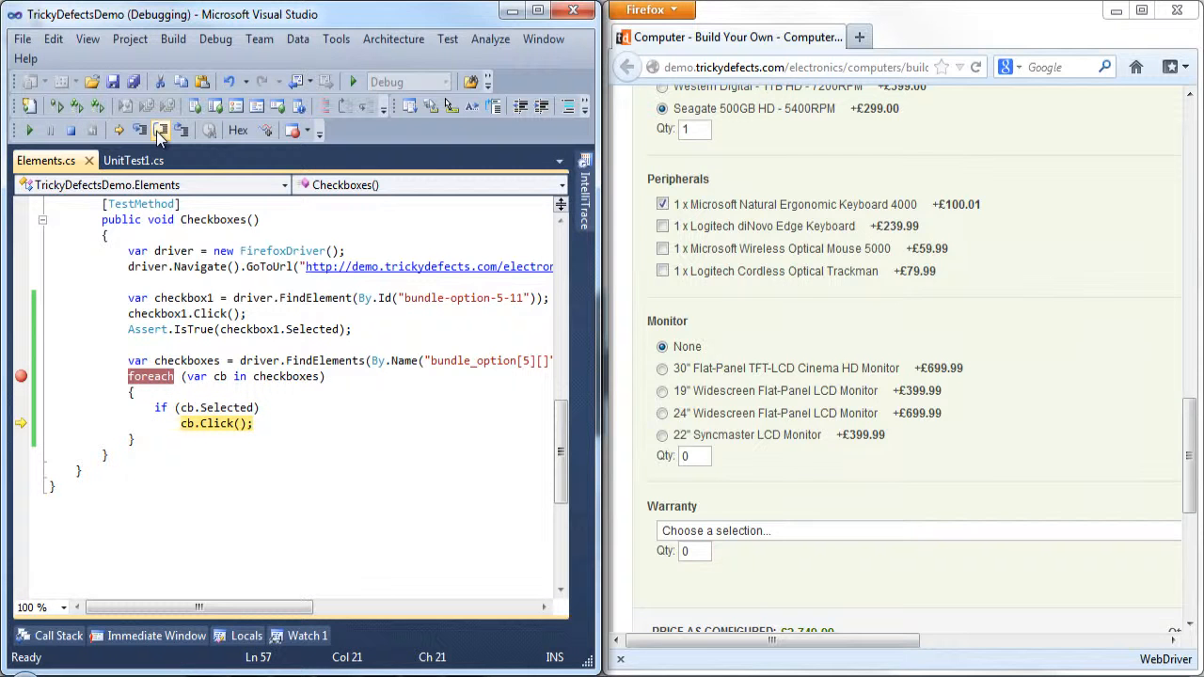
{"action": "left_click", "coordinate": [160, 131]}
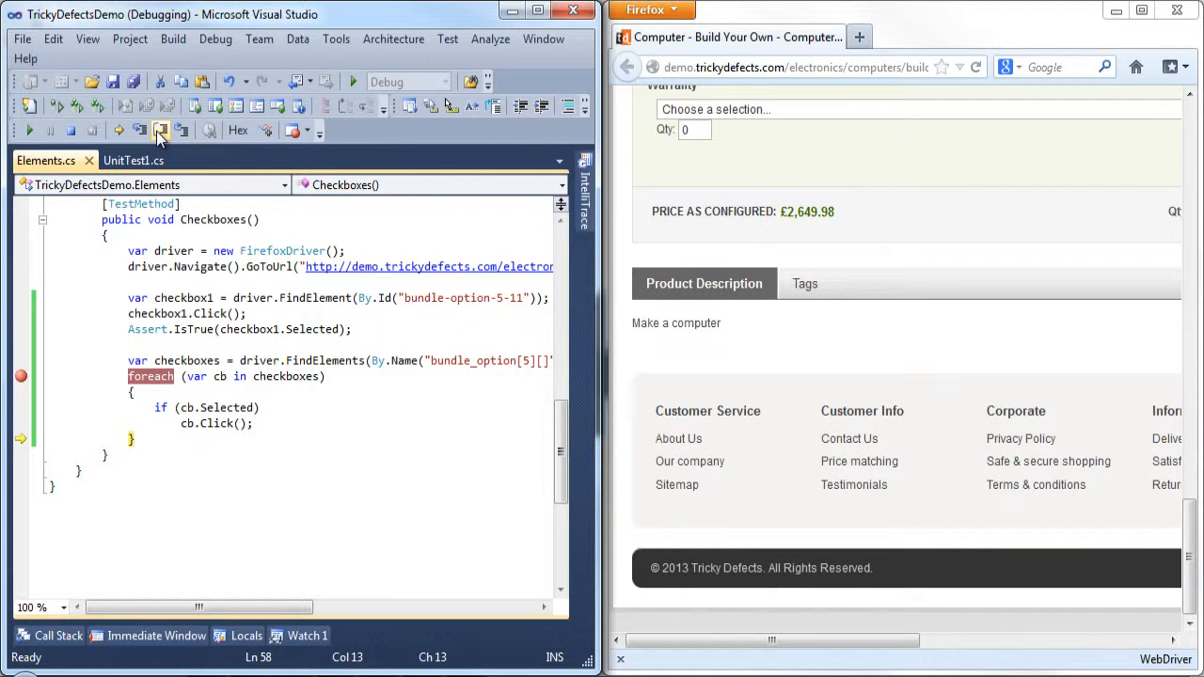
{"action": "left_click", "coordinate": [688, 230]}
{"action": "scroll", "coordinate": [689, 230], "scroll_direction": "up", "scroll_amount": 4}
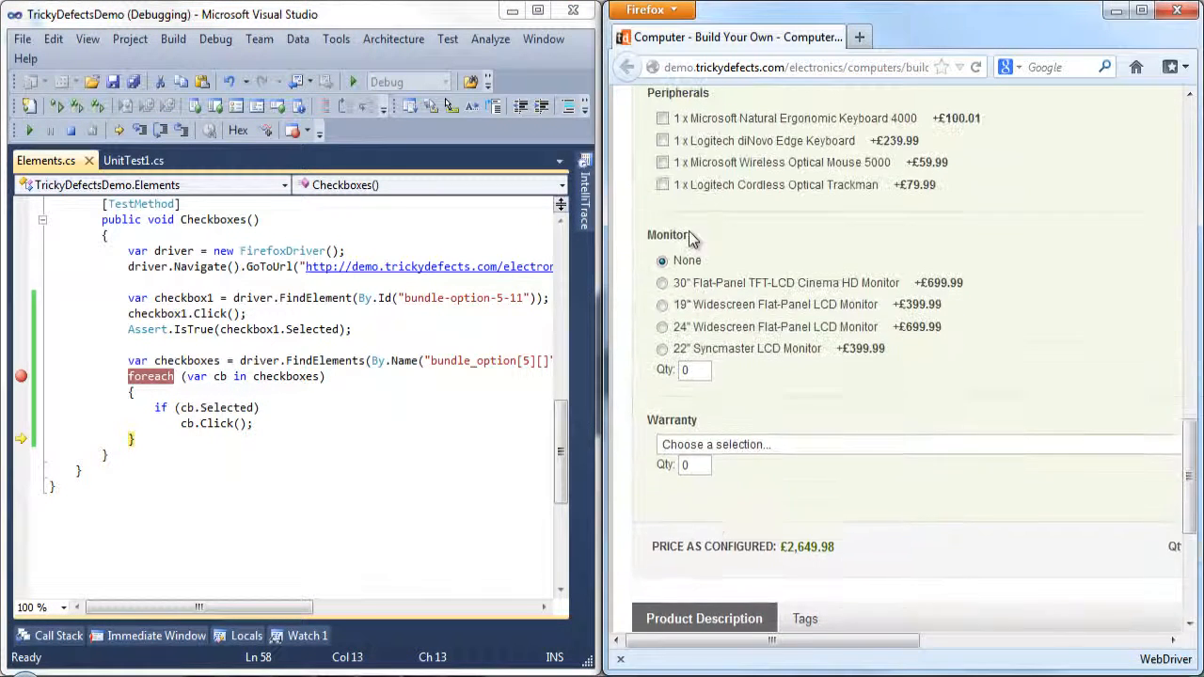
{"action": "scroll", "coordinate": [691, 240], "scroll_direction": "up", "scroll_amount": 2}
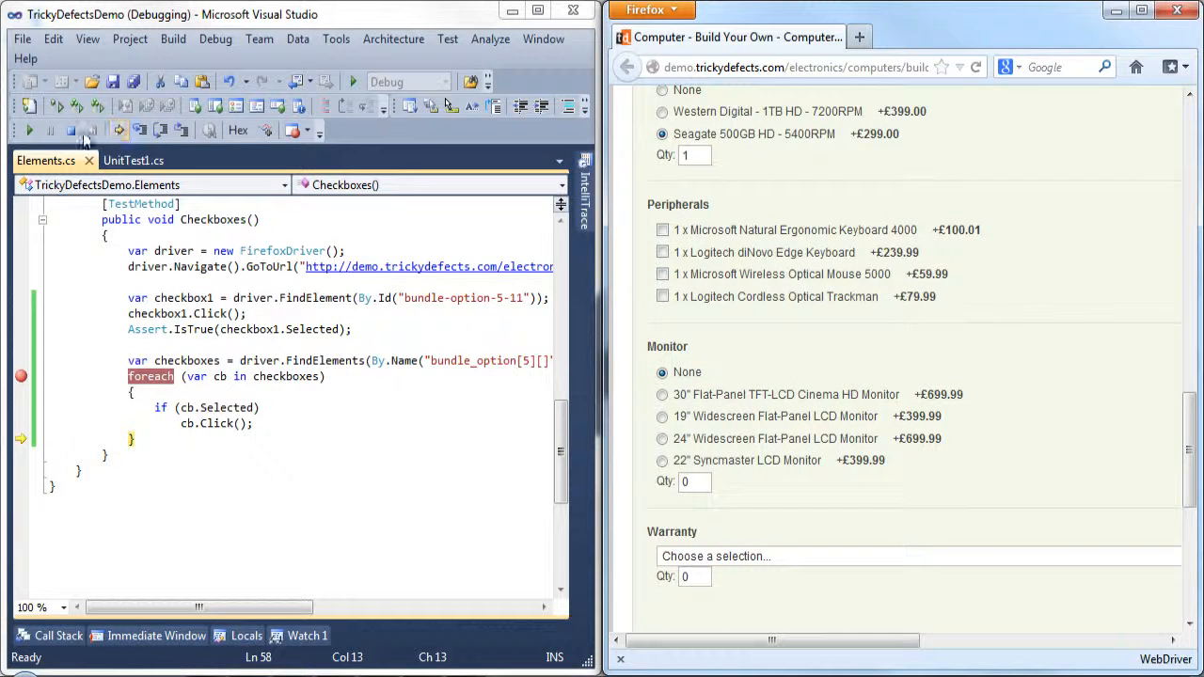
{"action": "left_click", "coordinate": [72, 131]}
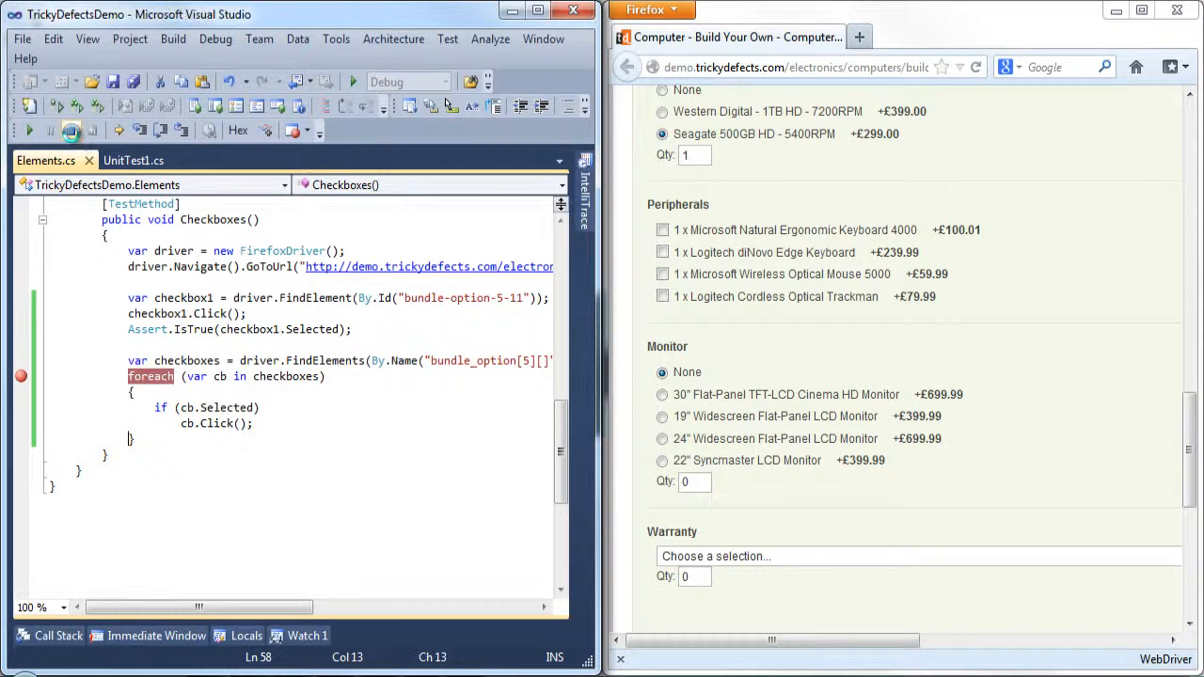